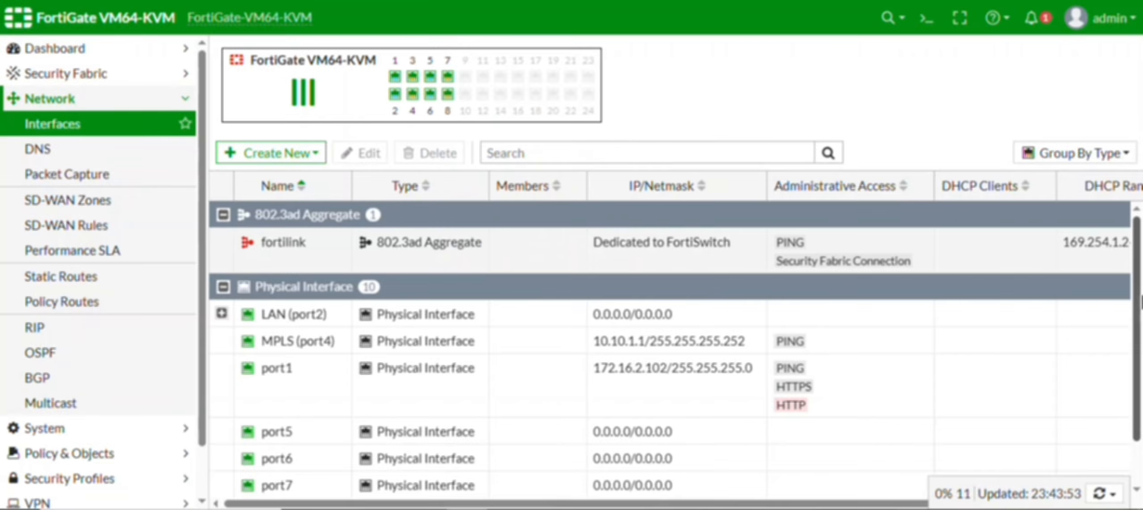
Review the Servers (port3) interface's addressing and administrative access settings, and accept them.
scroll(668, 473, "down", 1)
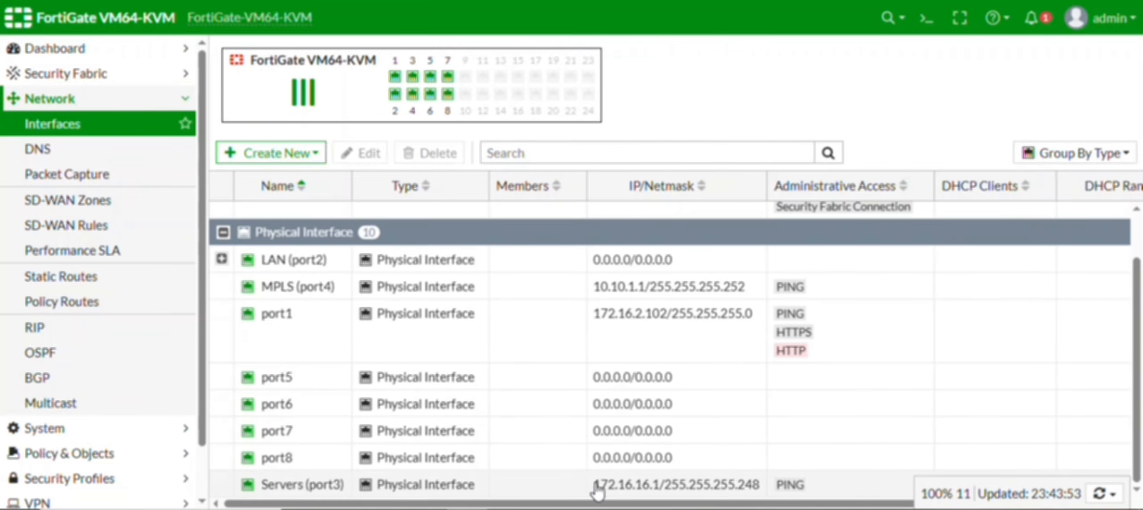
double_click(663, 487)
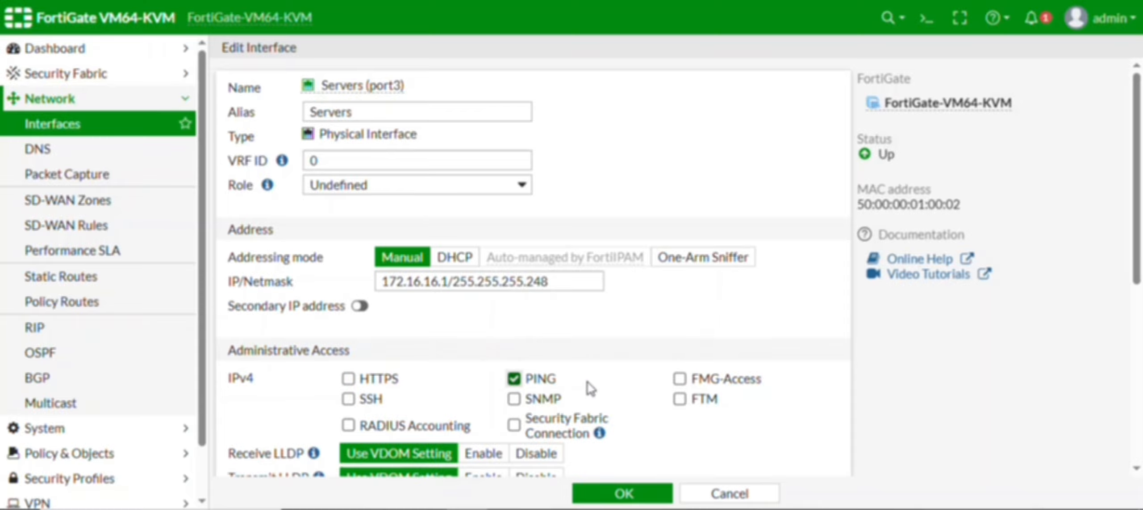
scroll(1141, 187, "down", 5)
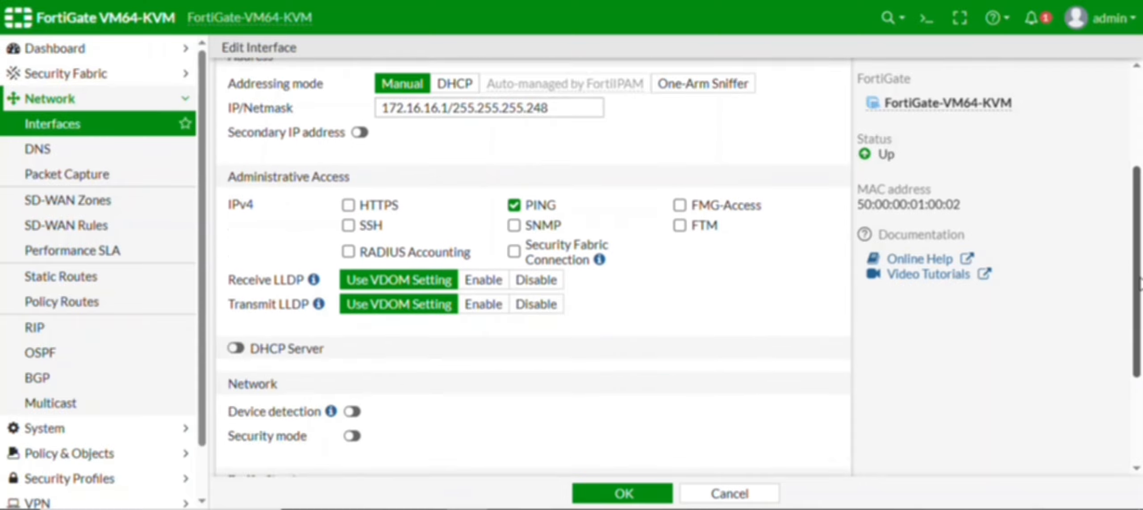
left_click(622, 493)
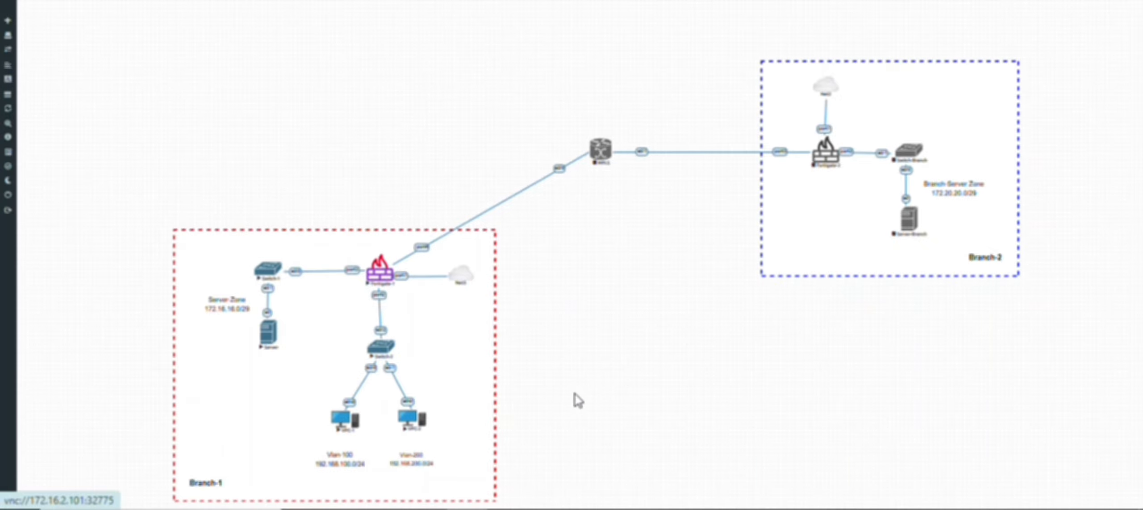
Switch to the Branch-1 server's Windows desktop and open the Ethernet adapter's IPv4 properties.
key("alt+Tab")
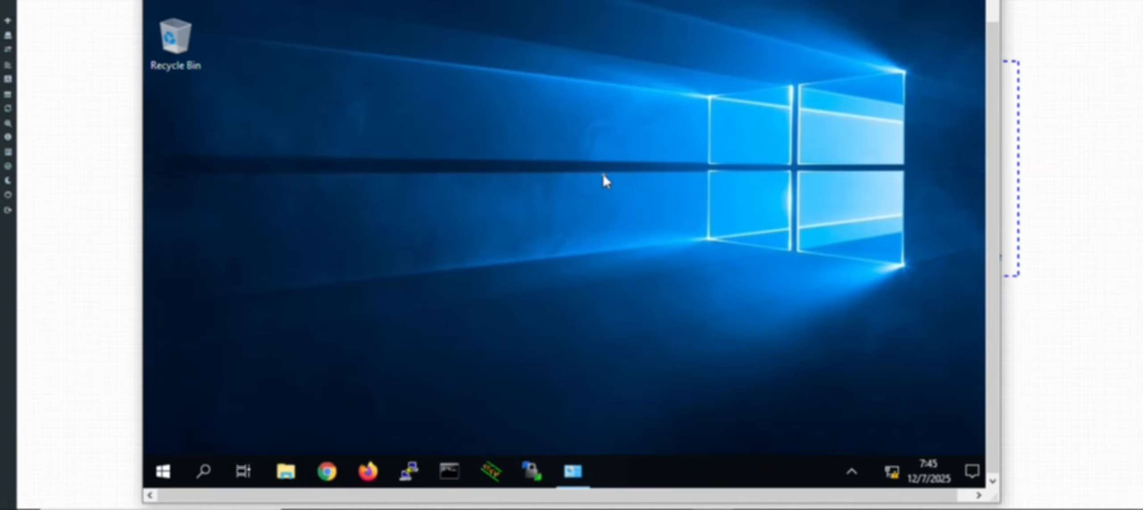
left_click(584, 466)
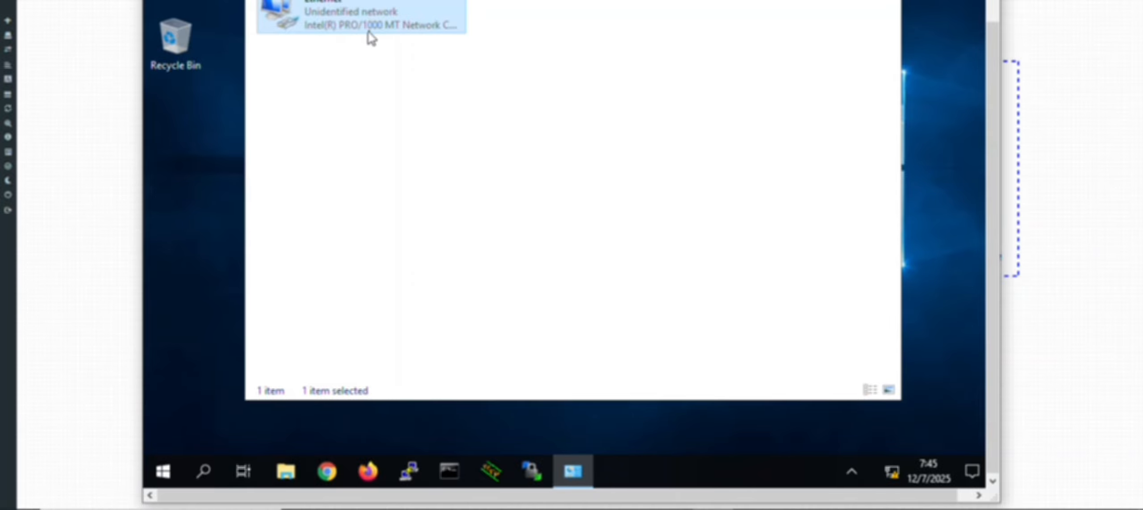
double_click(329, 18)
key("Escape")
double_click(350, 16)
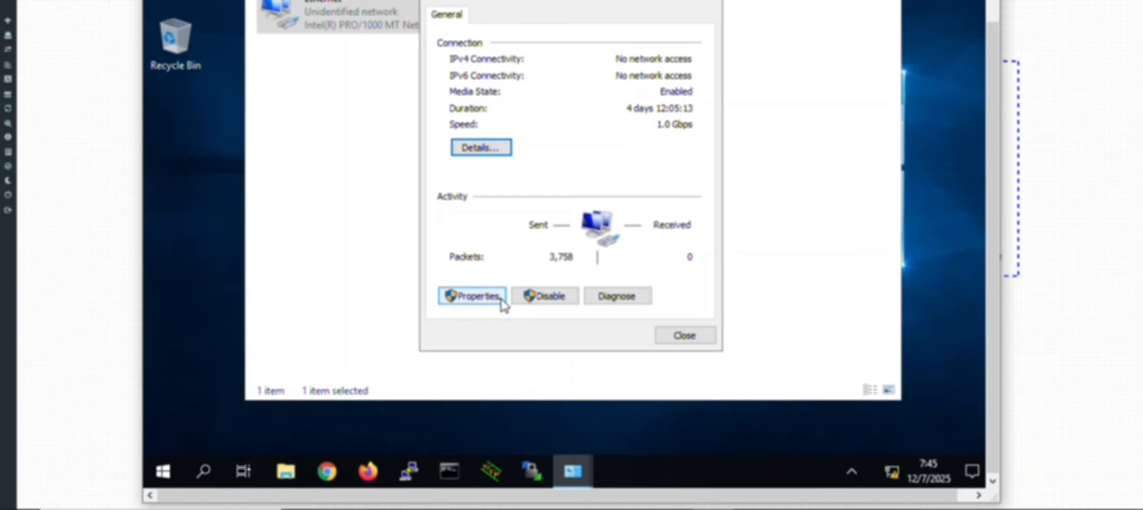
left_click(500, 300)
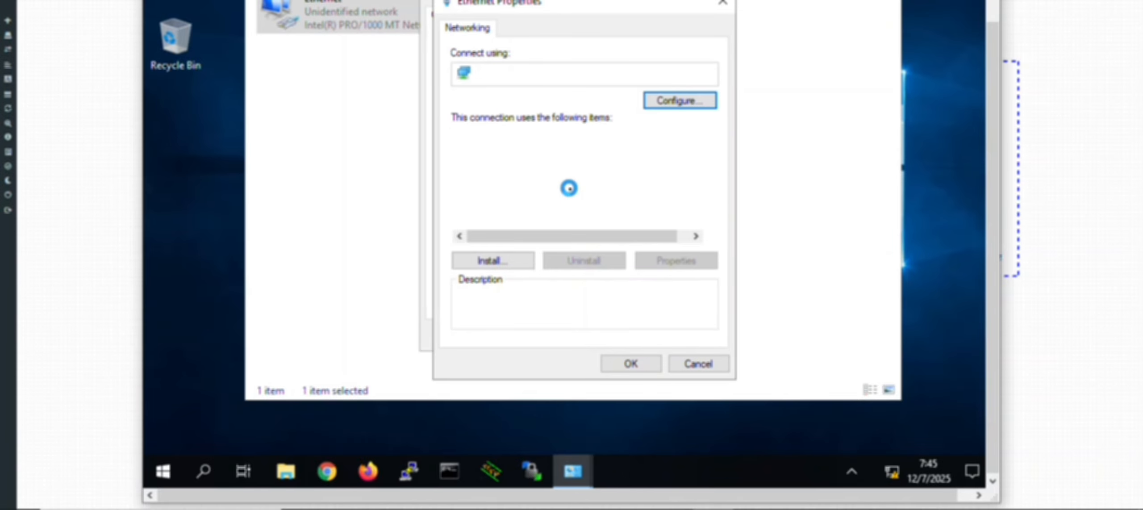
left_click(569, 180)
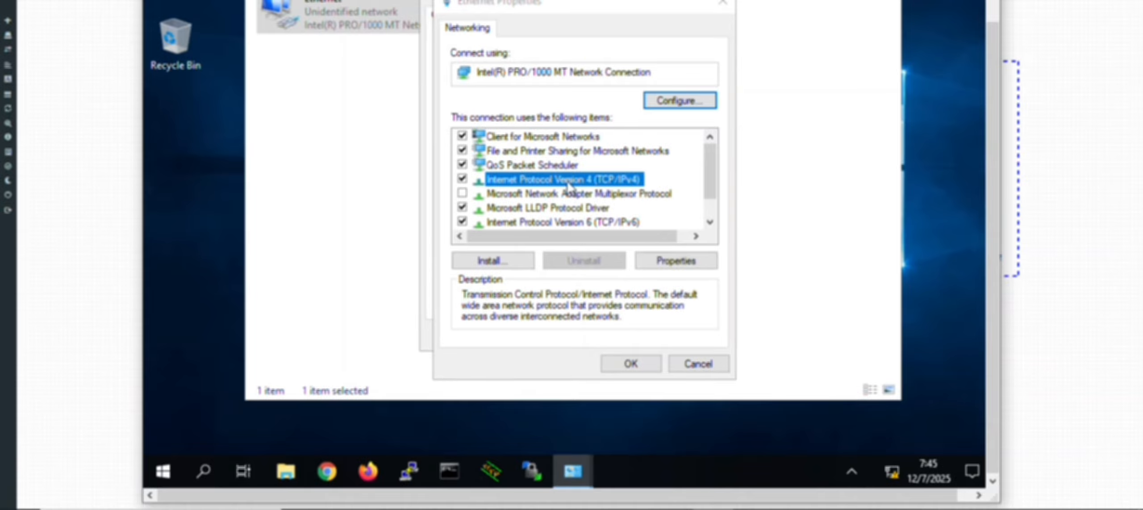
double_click(569, 180)
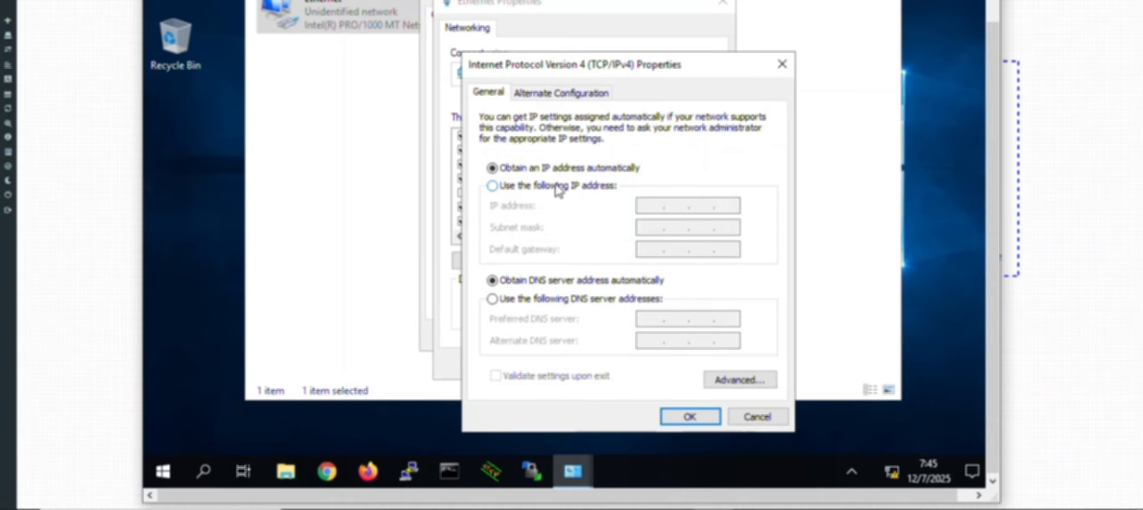
Apply static IP 172.16.16.2, subnet mask 255.255.255.248 and default gateway 172.16.16.1 to the server's Ethernet adapter, and allow network discovery.
left_click(558, 187)
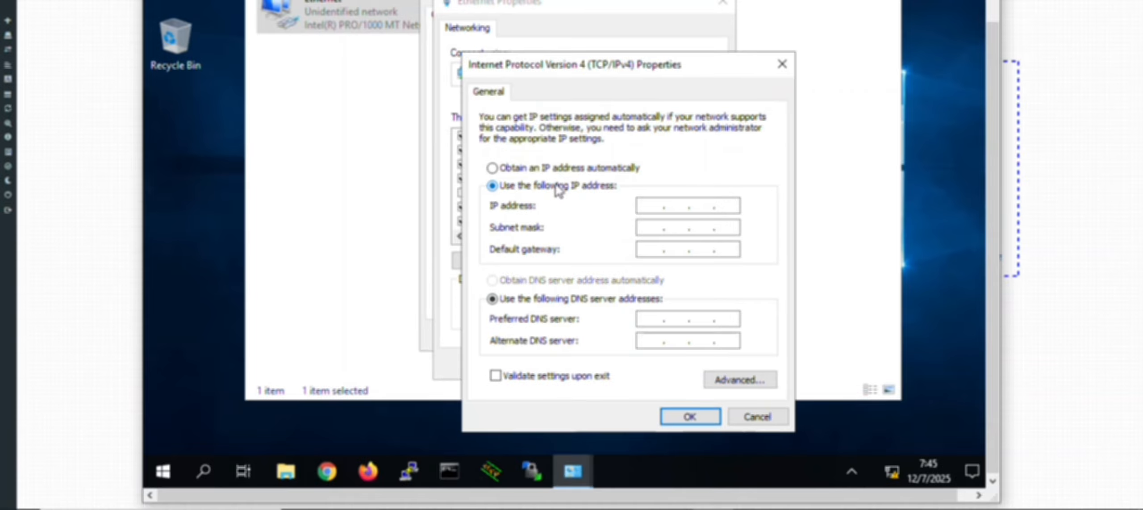
left_click(652, 205)
type("172 . 16 . 16 . 2")
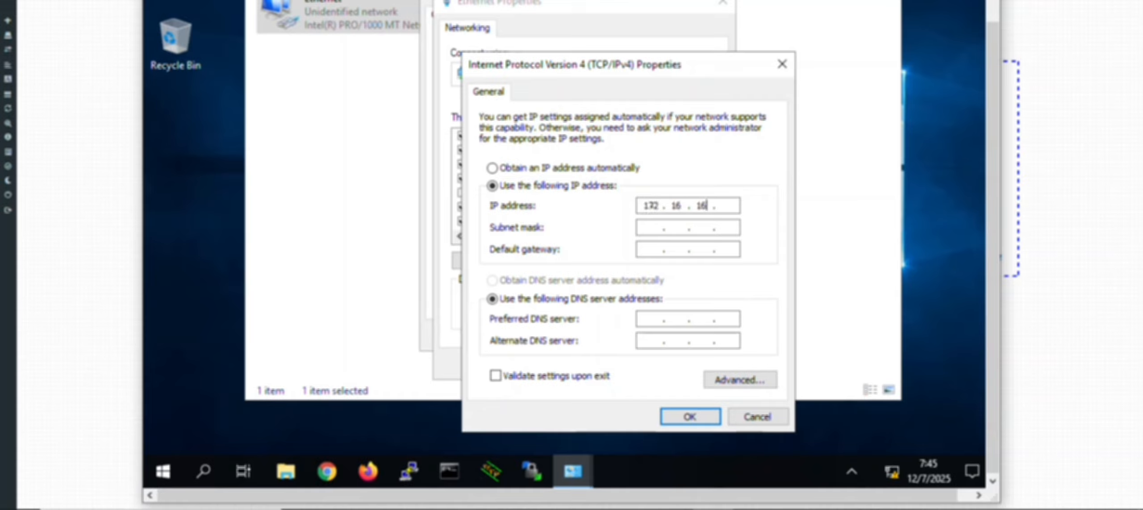
left_click(653, 225)
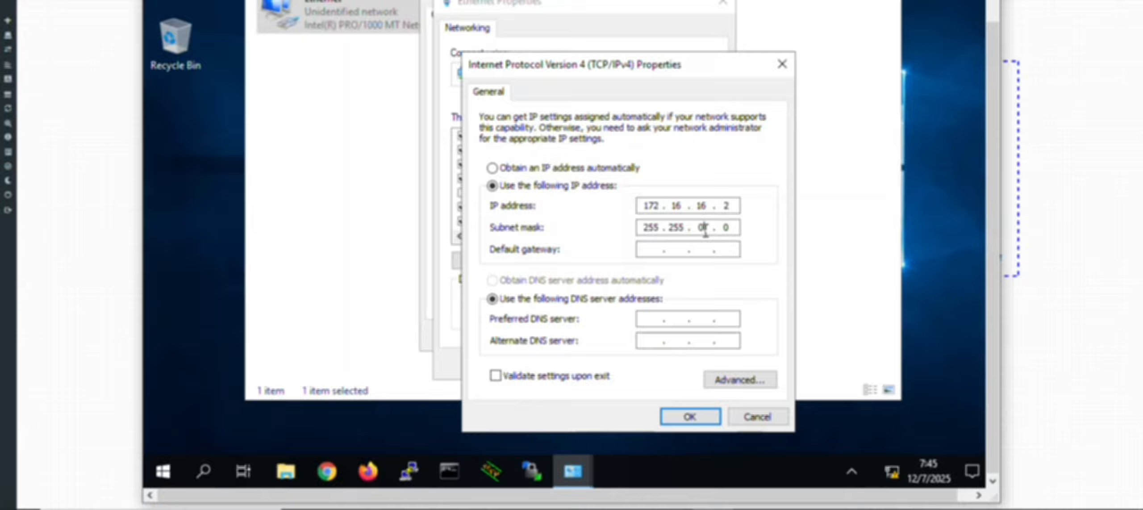
type("255")
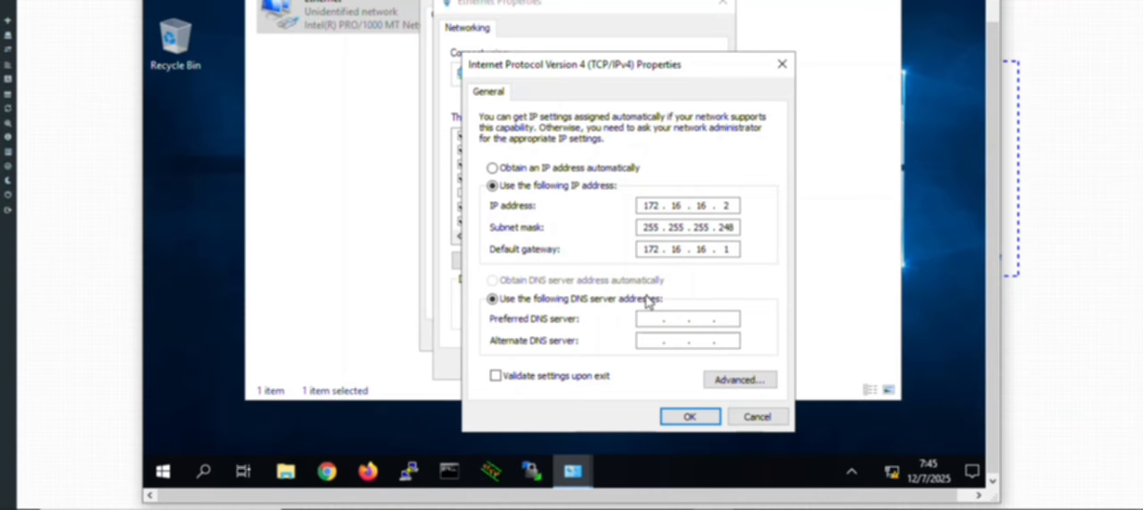
left_click(677, 418)
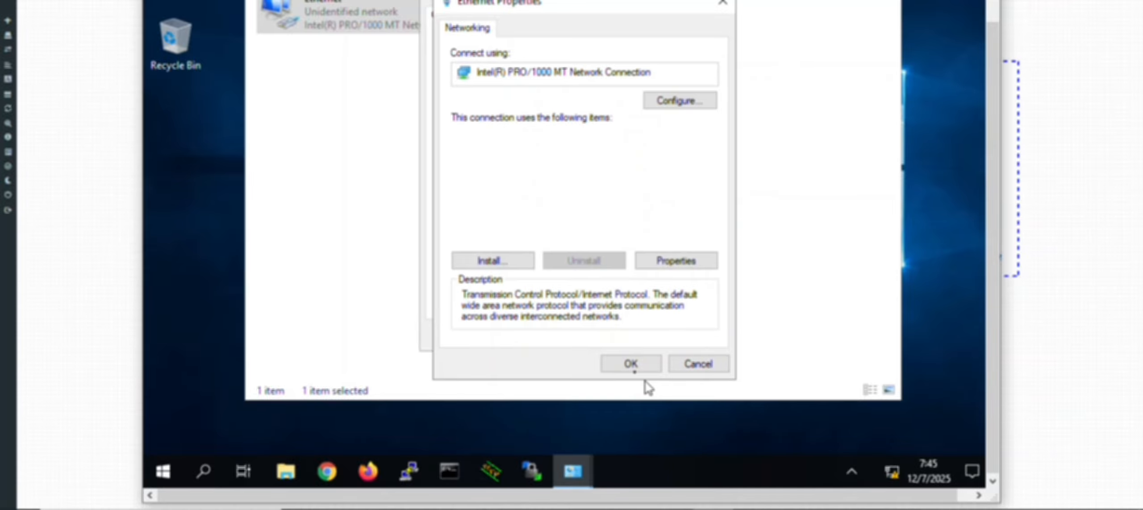
left_click(622, 363)
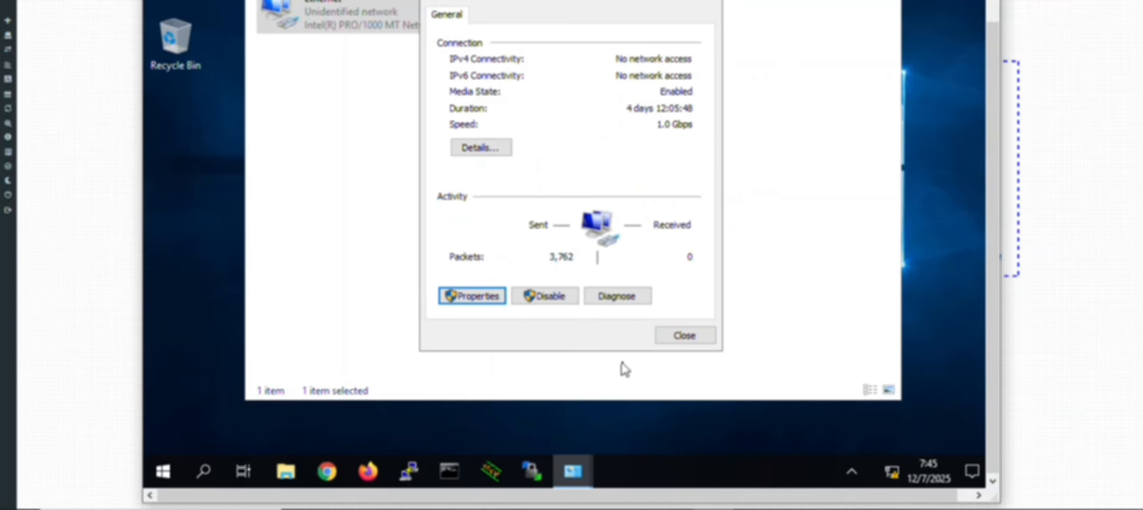
left_click(674, 335)
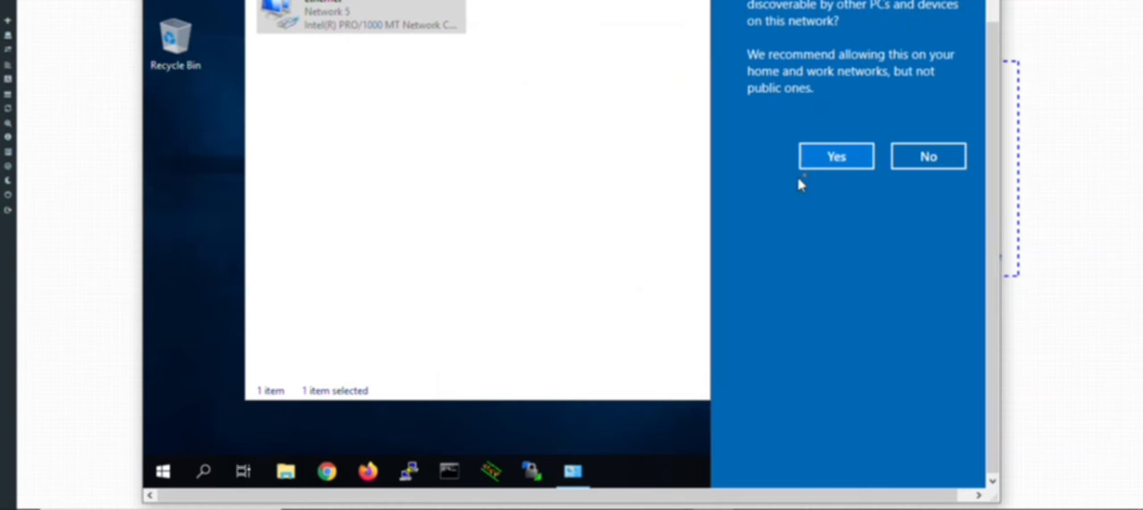
left_click(831, 161)
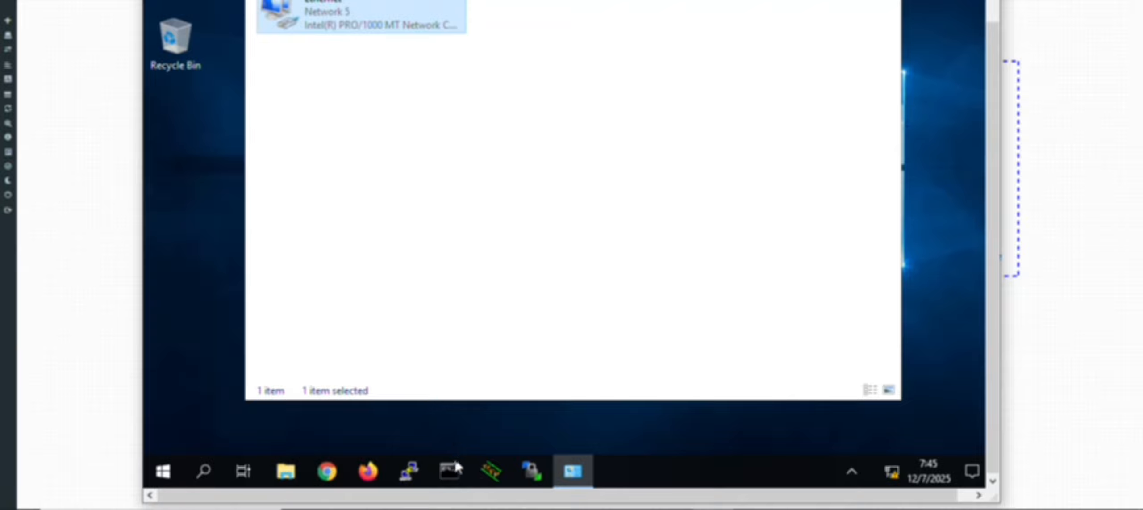
Ping the gateway 172.16.16.1 from the server's command prompt.
left_click(450, 470)
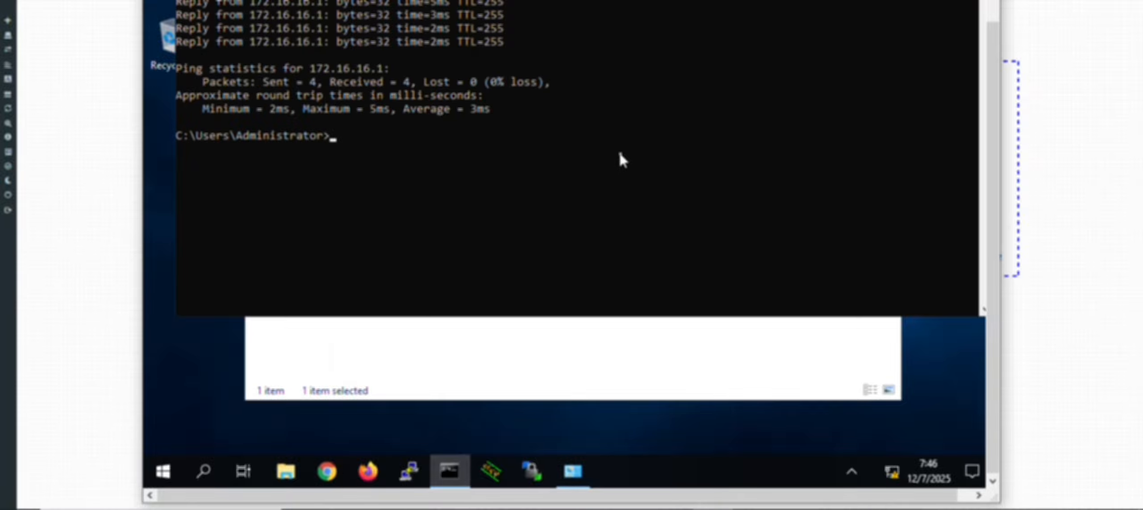
key("Return")
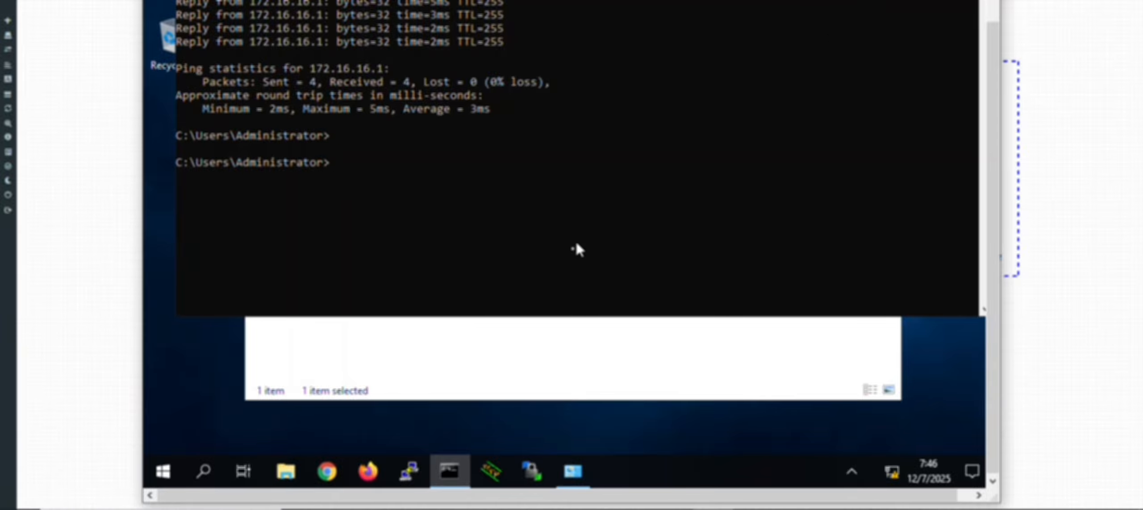
Switch to the VPC-1 console and ping the server at 172.16.16.2.
mouse_move(506, 485)
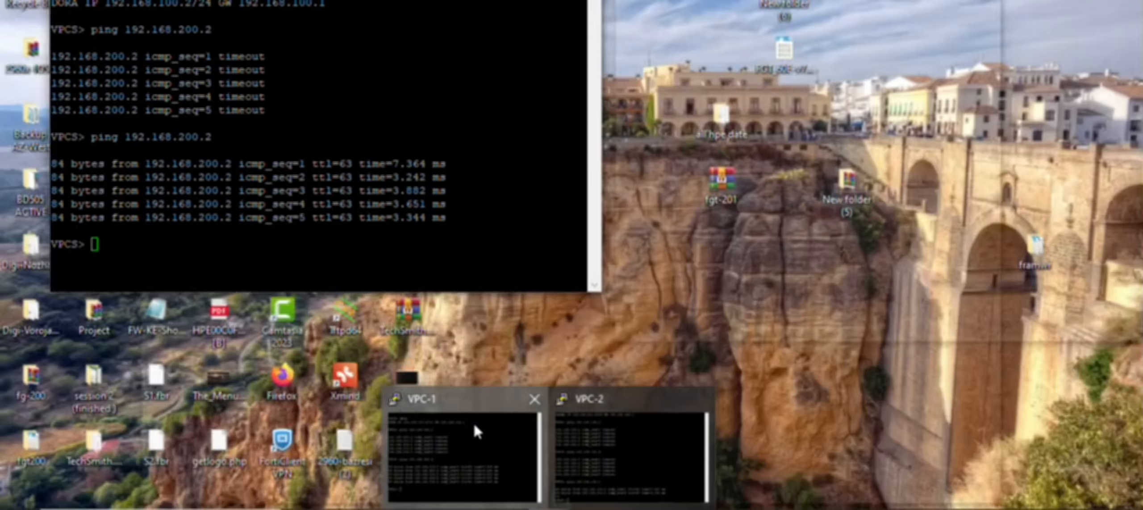
left_click(473, 421)
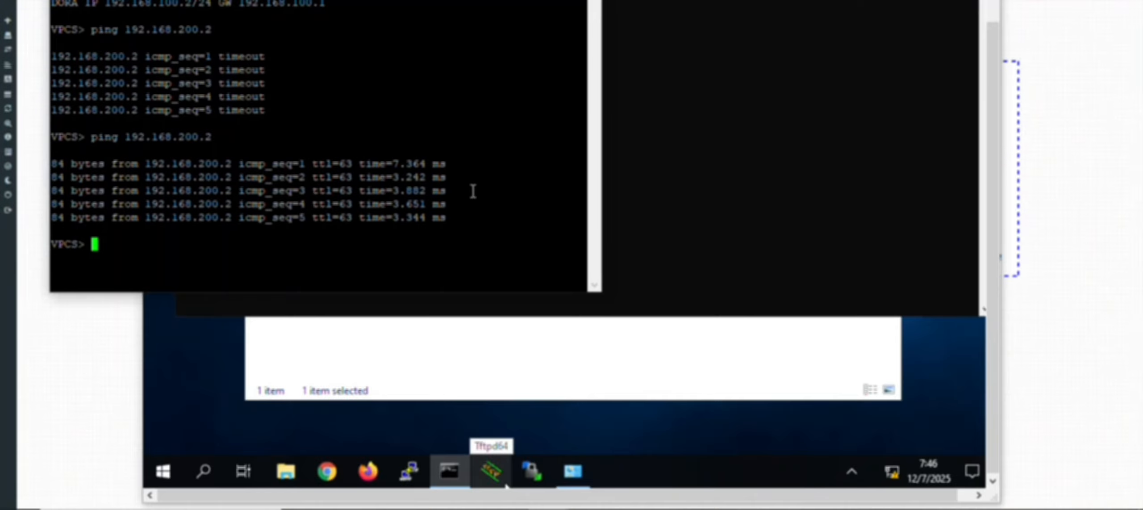
type("ping 172.16.16.2")
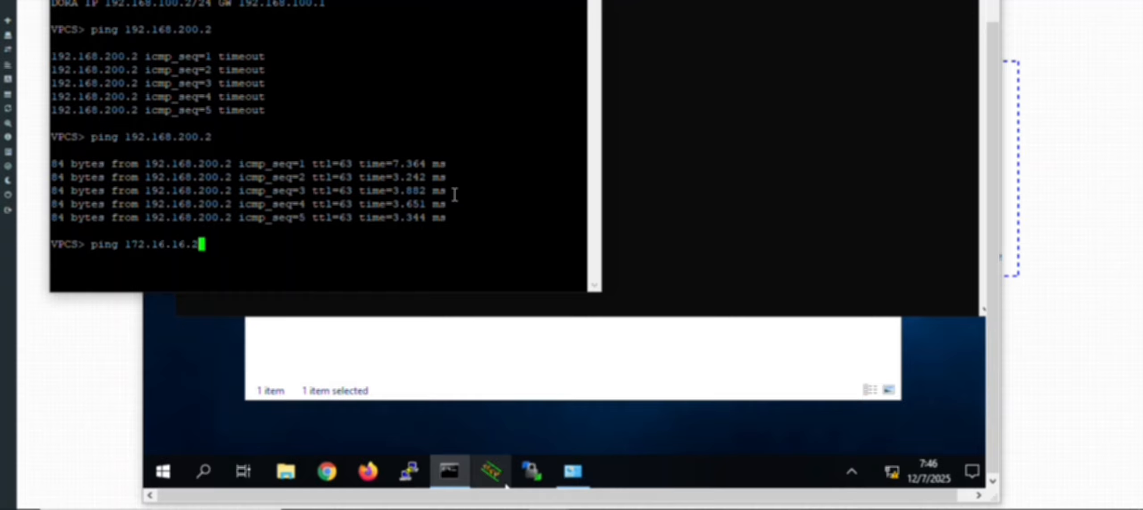
key("Return")
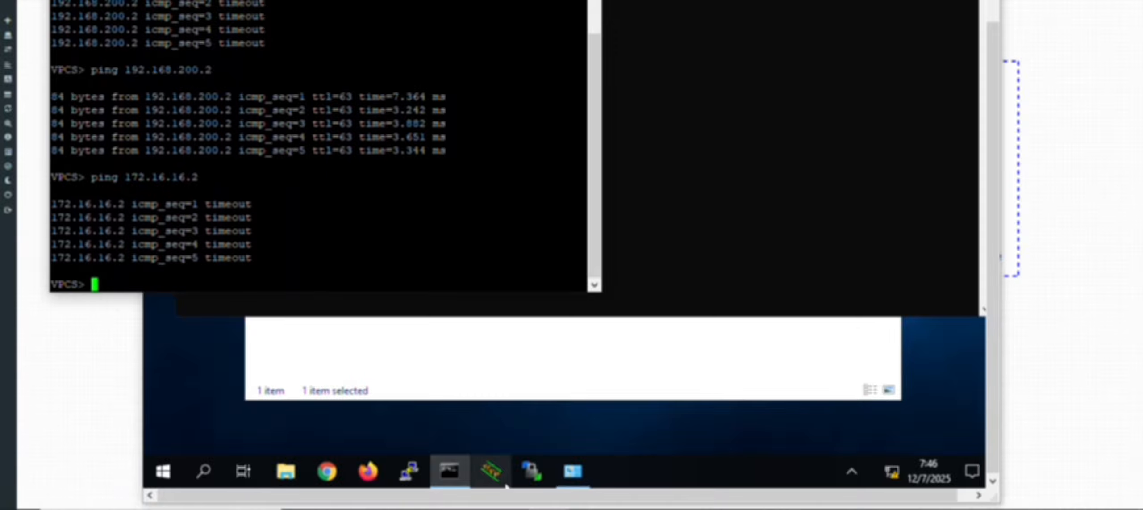
Return to the FortiGate web interface and start a new firewall policy named "Vlan_100 > Server".
left_click(495, 474)
key("alt+F4")
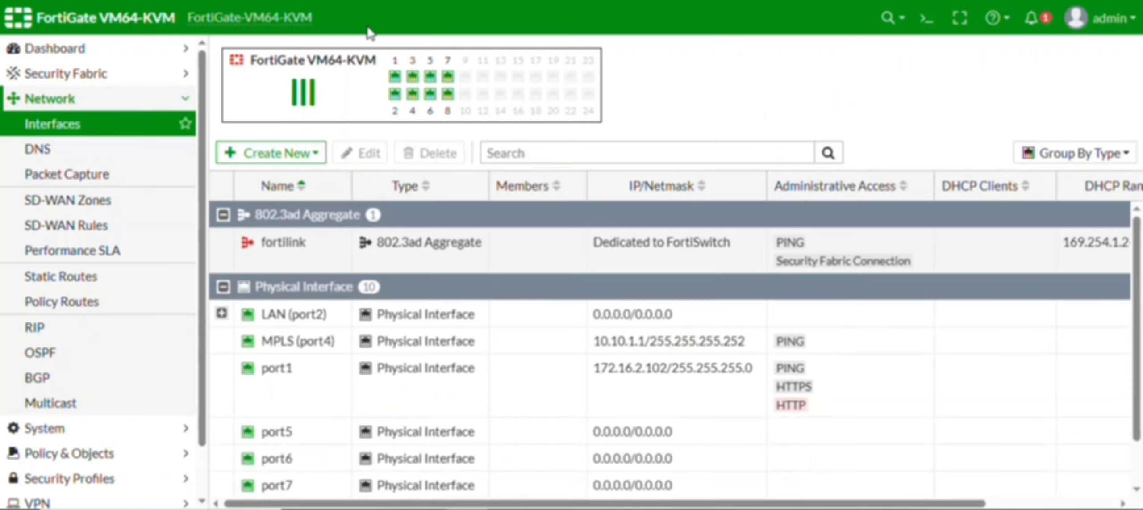
left_click(107, 454)
left_click(87, 184)
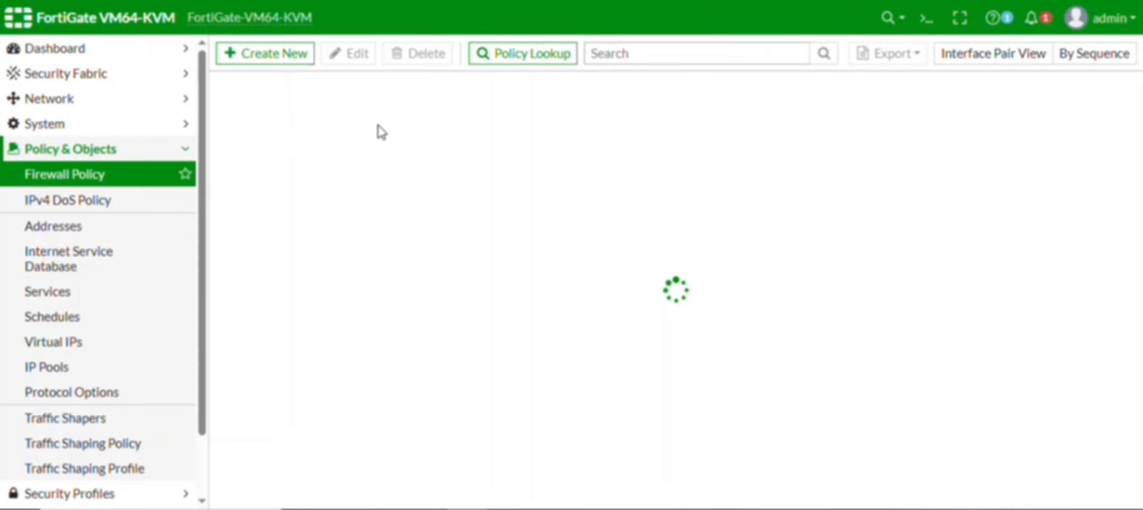
left_click(273, 66)
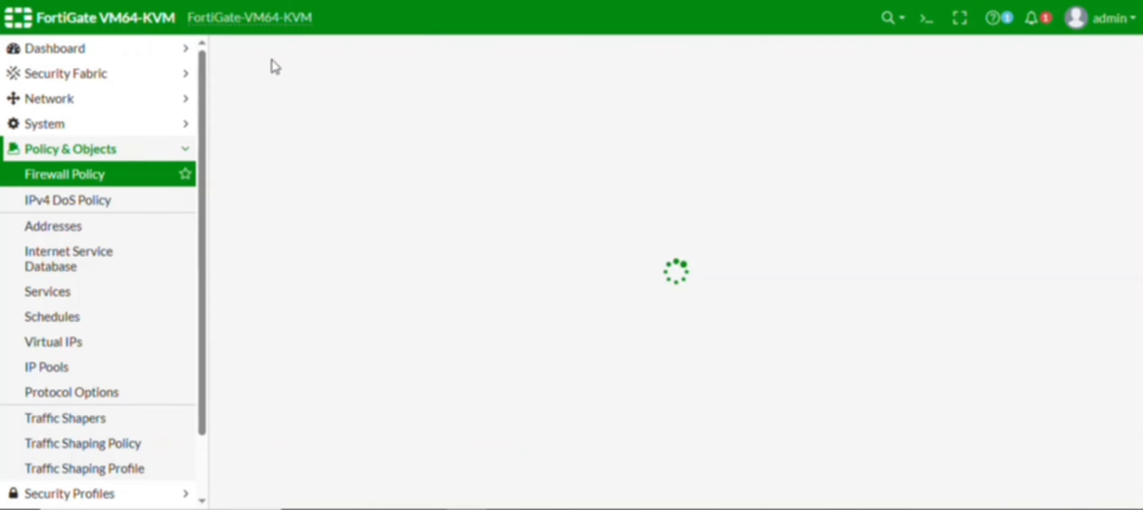
left_click(483, 101)
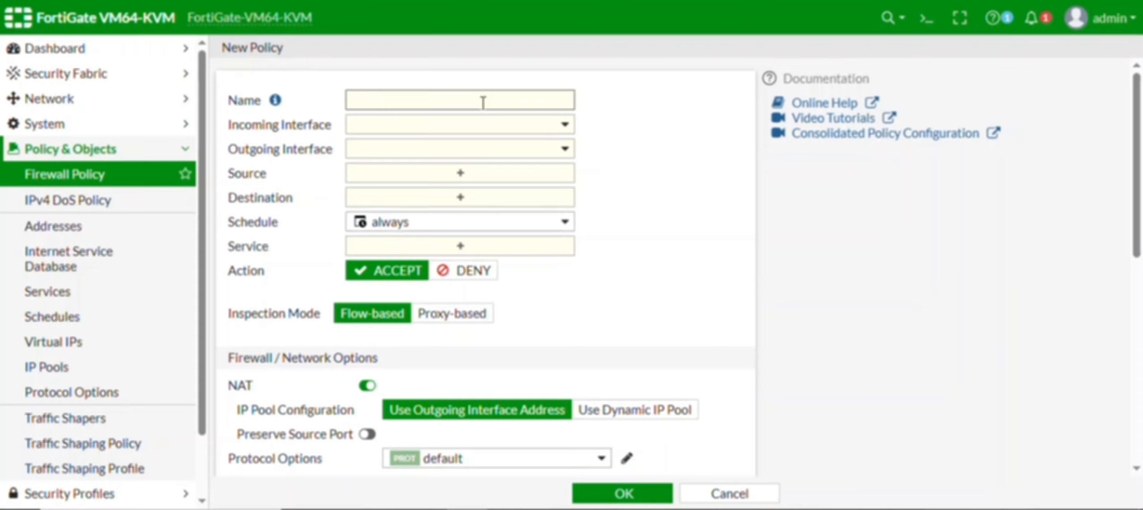
type("Vlan_100")
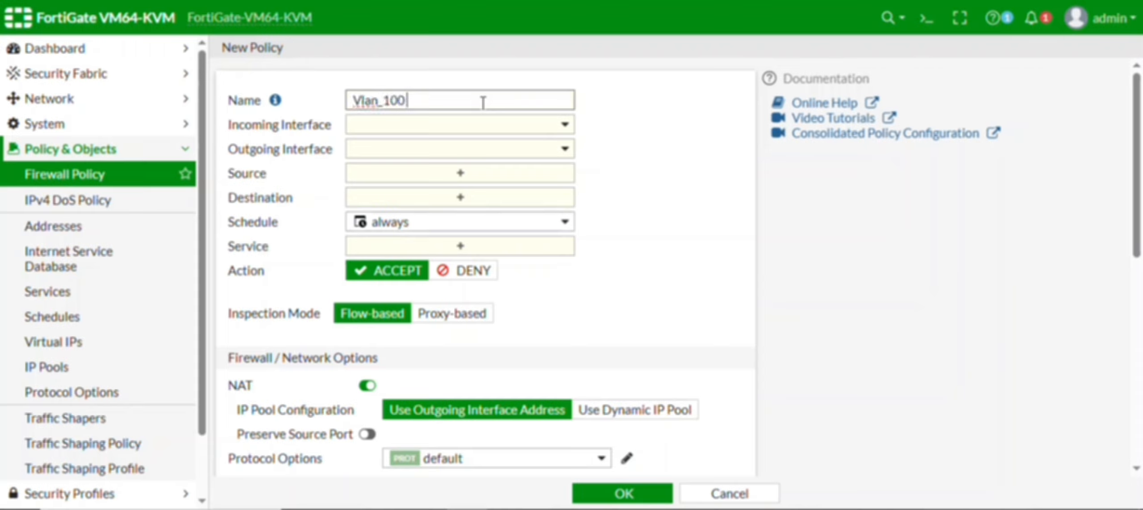
type(" > Server")
Set the policy's incoming interface to Vlan-100 and its outgoing interface to Servers (port3).
left_click(474, 125)
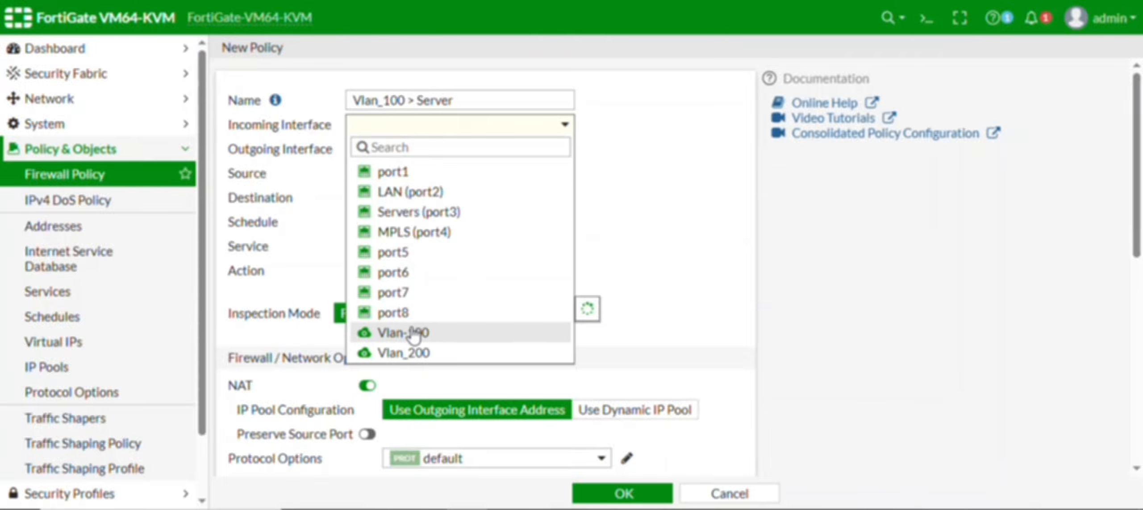
left_click(416, 332)
left_click(432, 151)
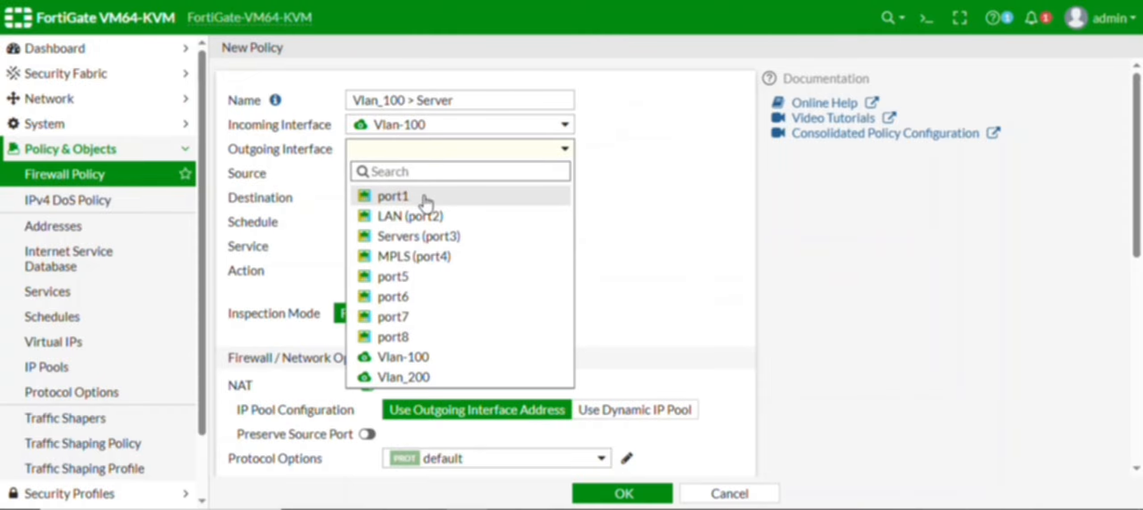
left_click(416, 236)
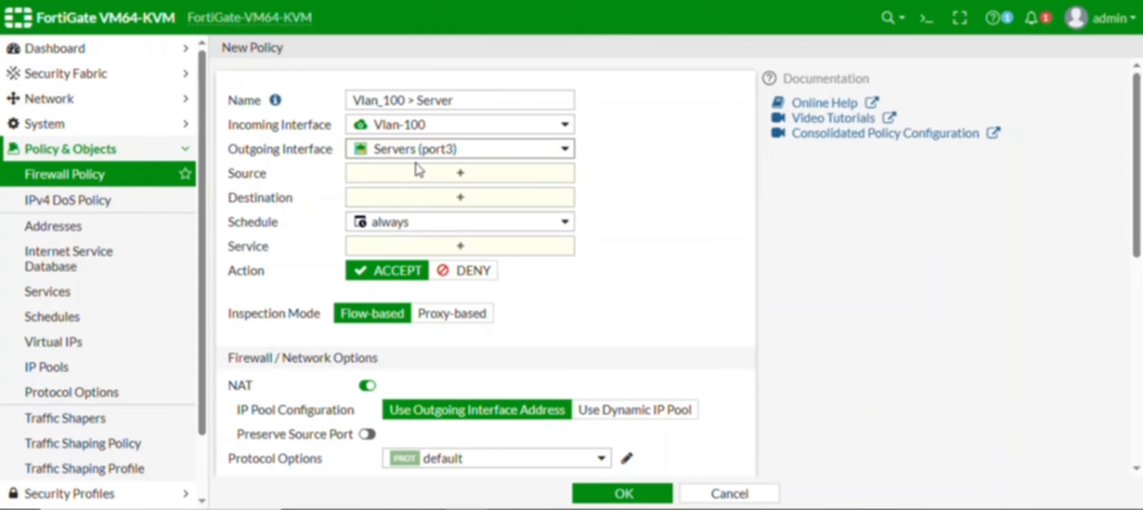
Set the policy's source and destination addresses to all and its service to ALL.
left_click(418, 177)
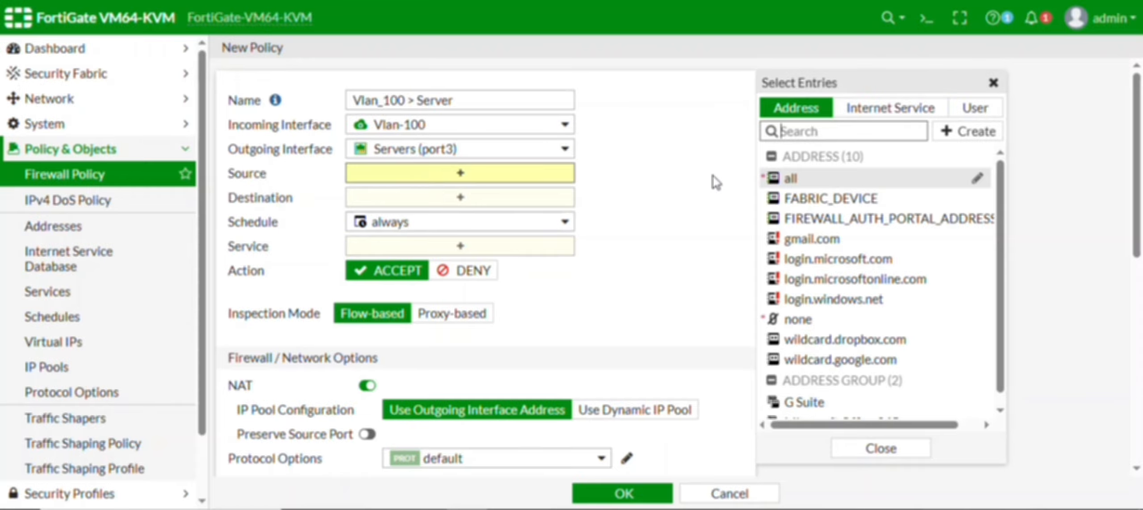
left_click(775, 181)
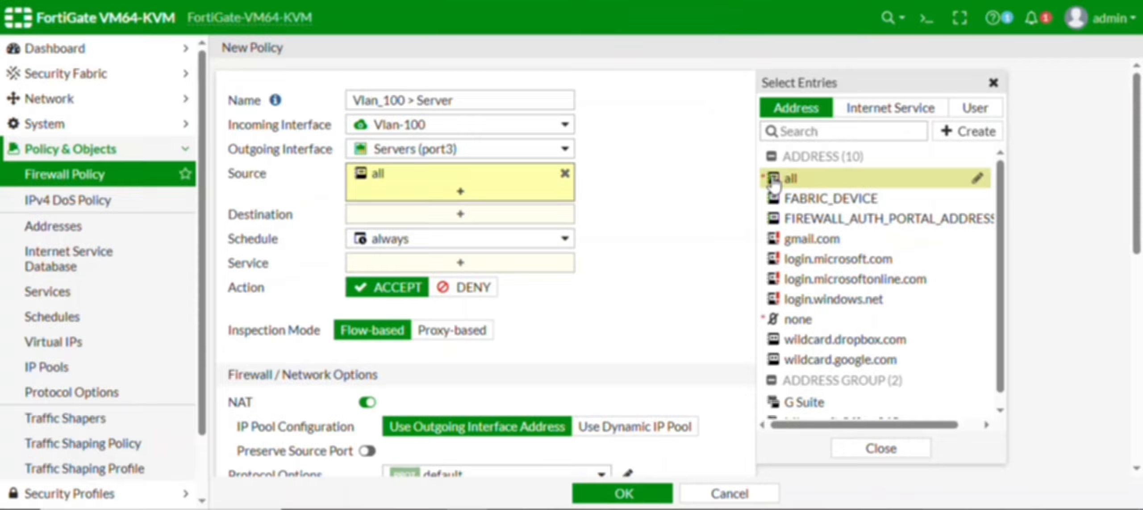
left_click(453, 218)
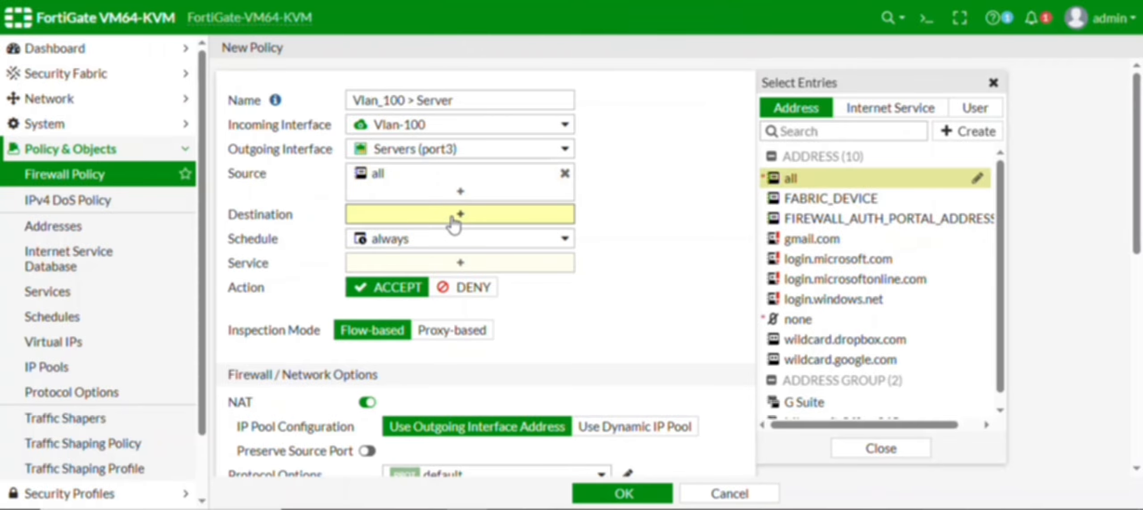
left_click(809, 182)
left_click(536, 280)
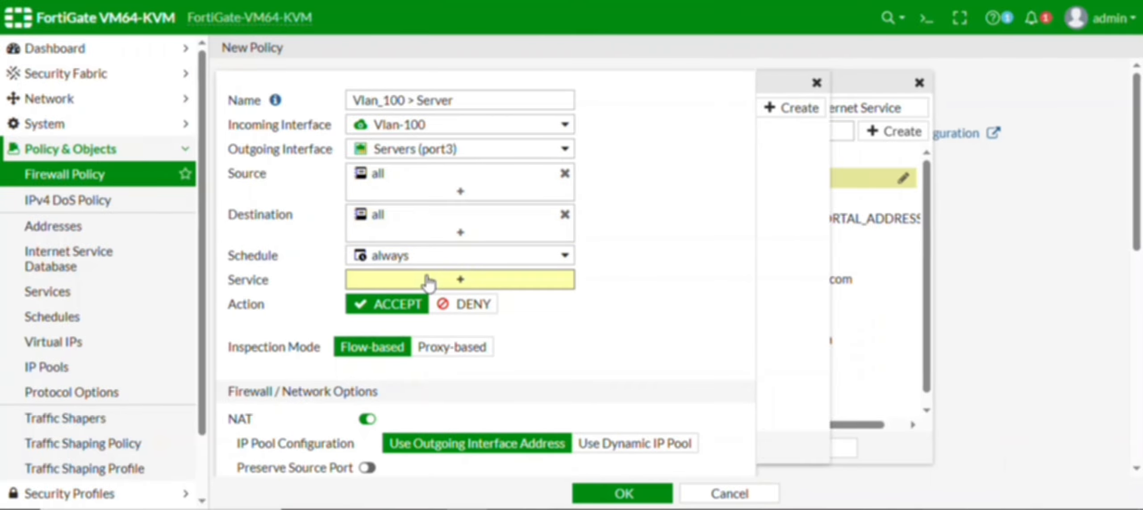
left_click(827, 184)
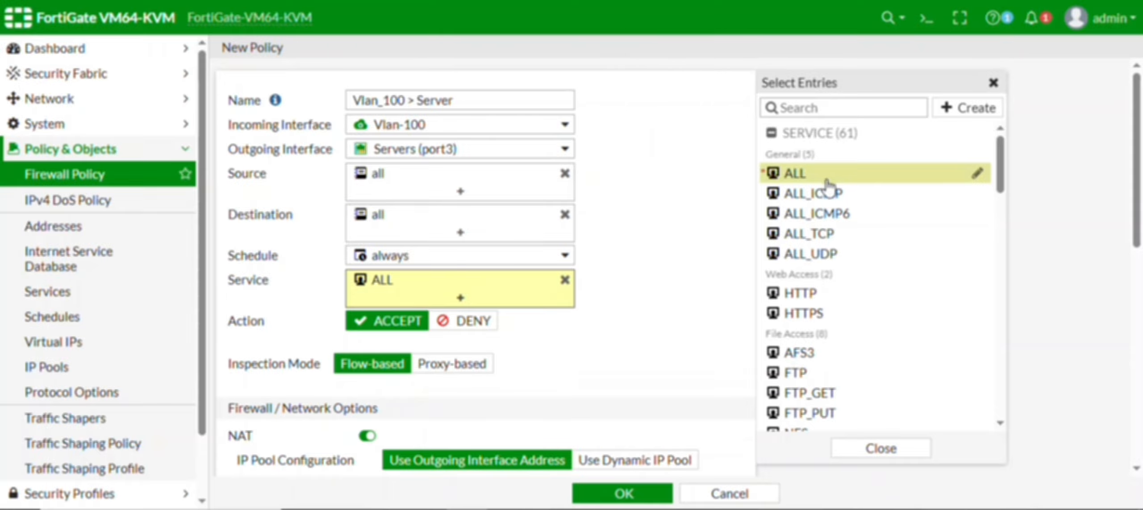
Disable NAT, log all sessions of allowed traffic, and save the new policy.
left_click(366, 436)
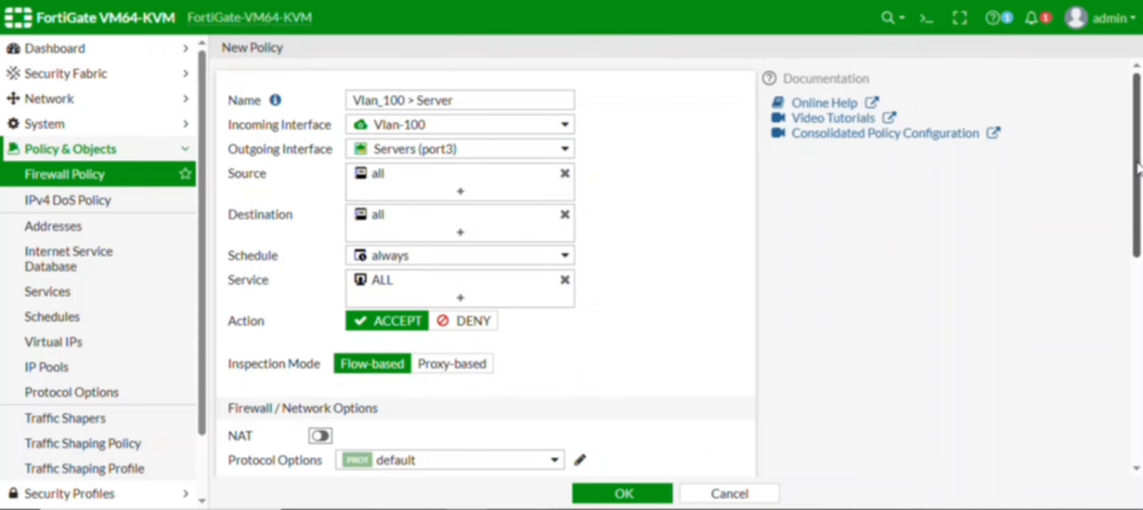
left_click_drag(1138, 172, 1115, 318)
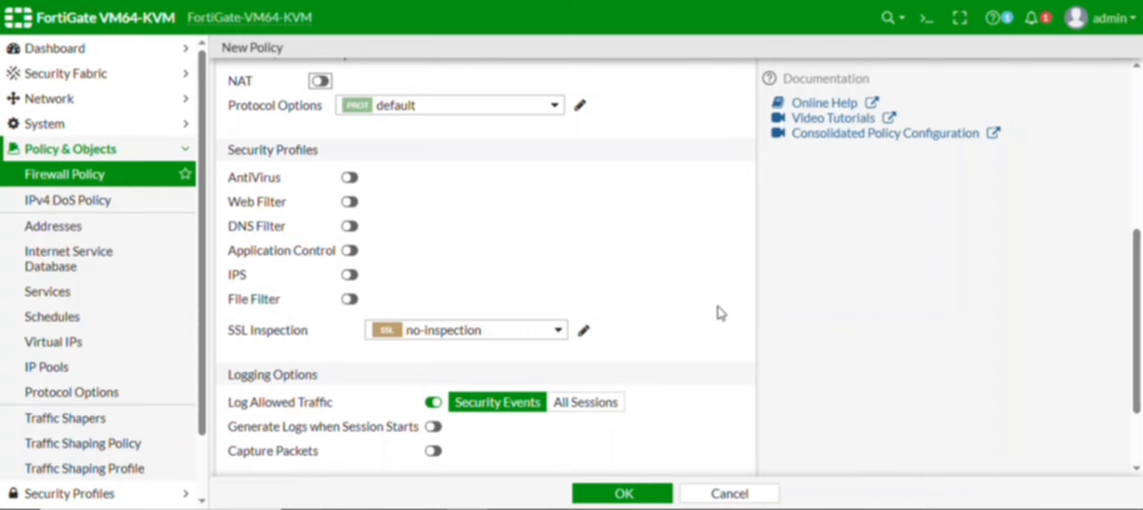
left_click(617, 404)
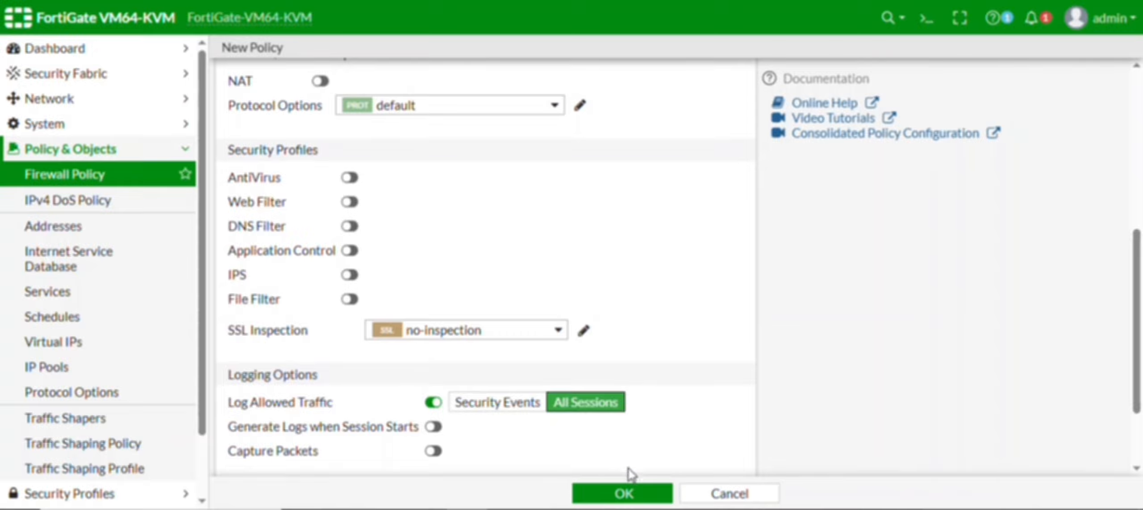
left_click(624, 493)
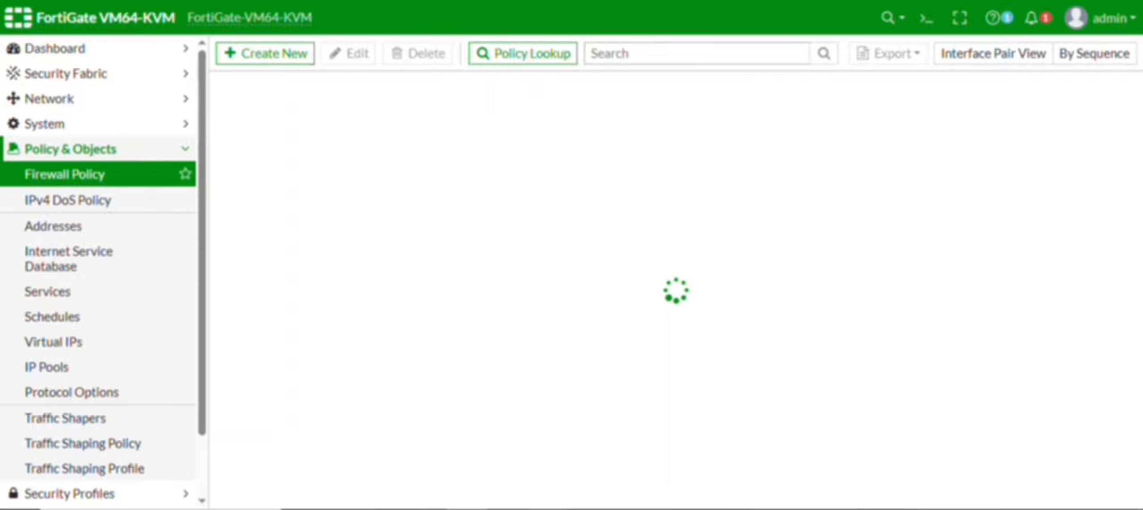
Switch to the VPC-1 console, ping the server at 172.16.16.2 again, and stop the ping after a few replies.
mouse_move(548, 508)
mouse_move(476, 422)
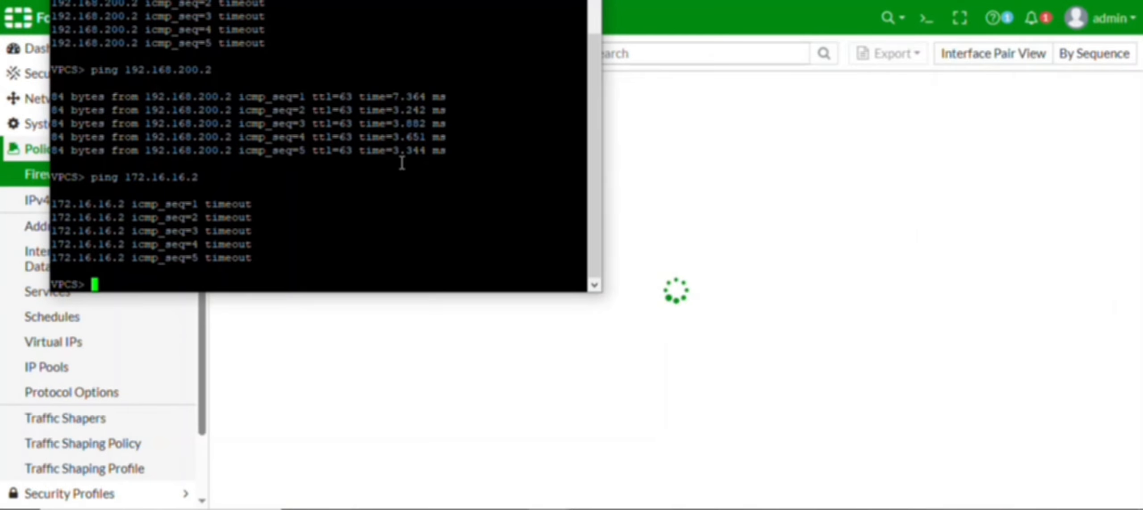
key("Up")
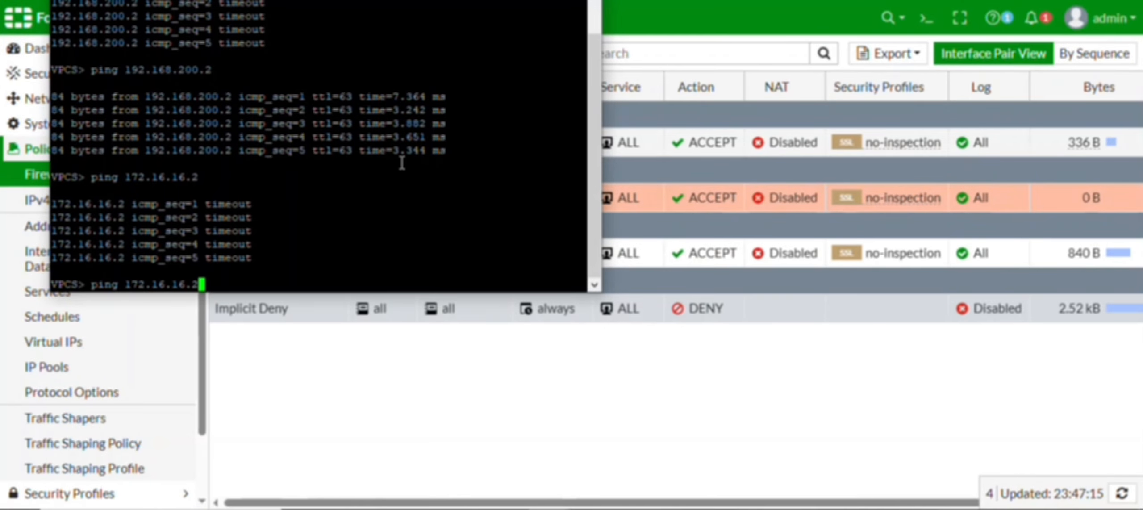
key("Return")
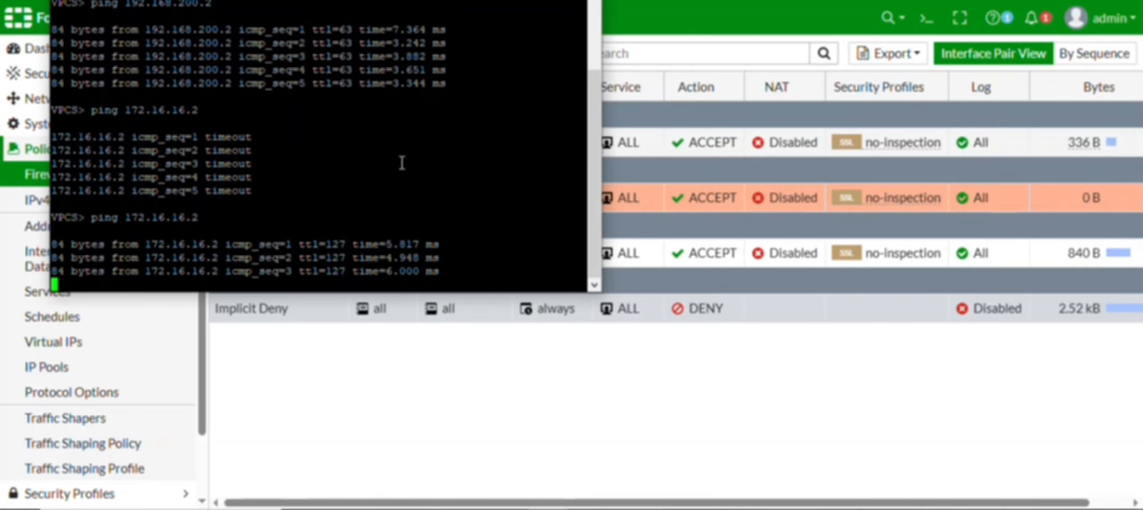
key("ctrl+c")
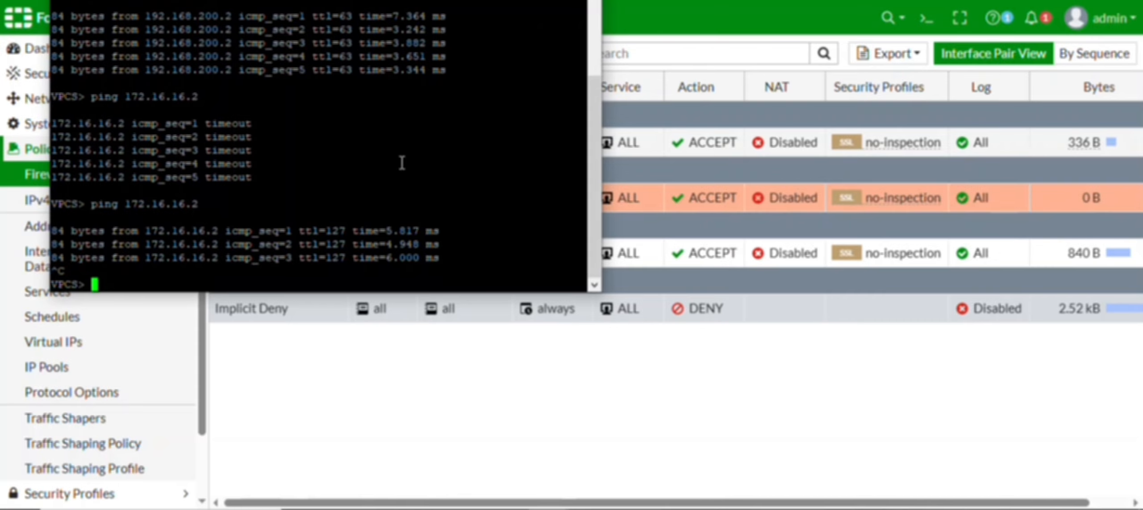
Switch to the VPC-2 console, ping the server at 172.16.16.2, stop the ping, and minimize the console.
left_click(548, 508)
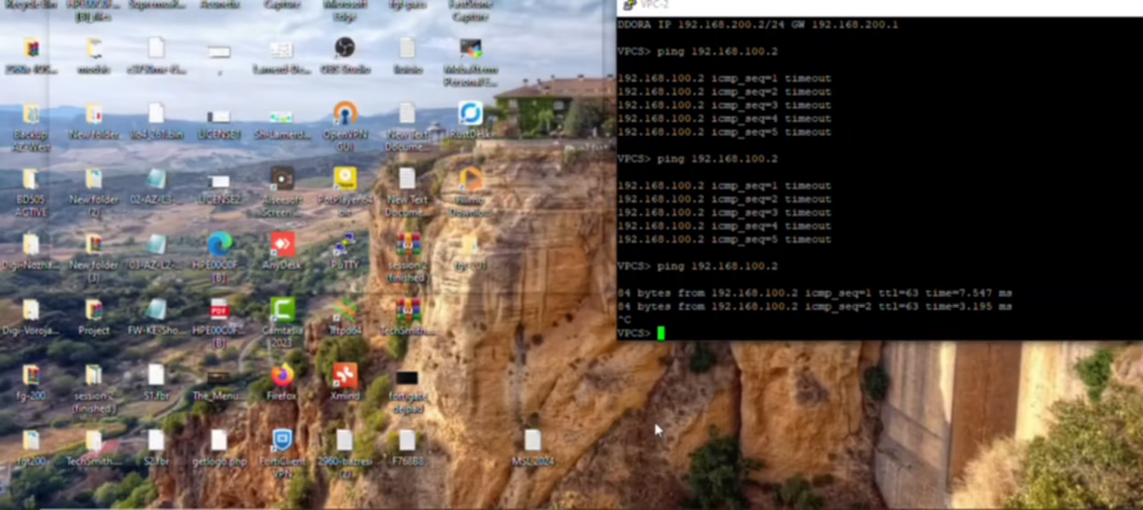
left_click(654, 422)
key("Up")
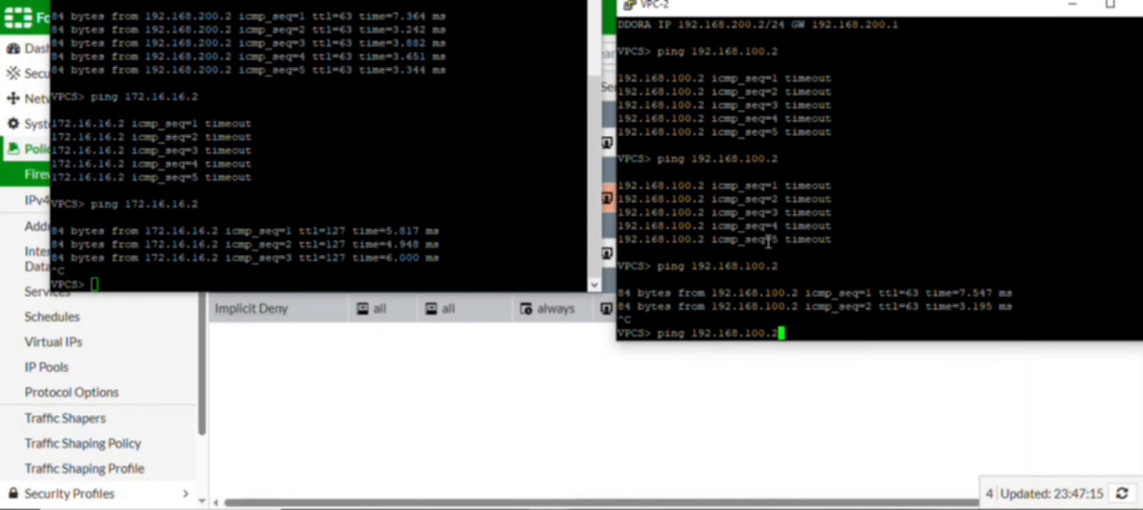
key("BackSpace")
key("BackSpace")
key("BackSpace")
key("BackSpace")
key("BackSpace")
key("BackSpace")
key("BackSpace")
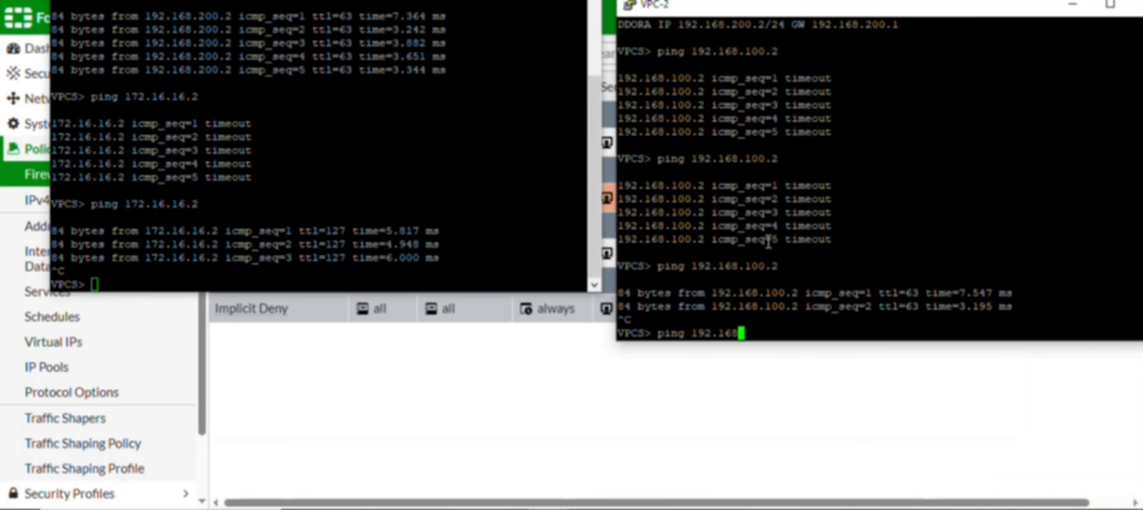
key("BackSpace")
key("BackSpace")
key("BackSpace")
key("BackSpace")
key("BackSpace")
type("72.16.16.2")
key("Return")
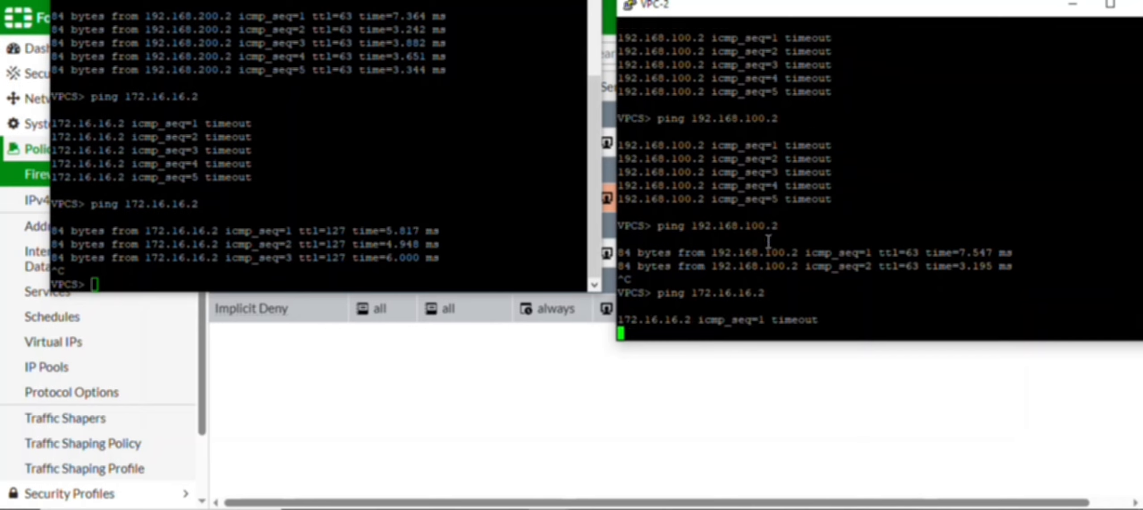
key("ctrl+c")
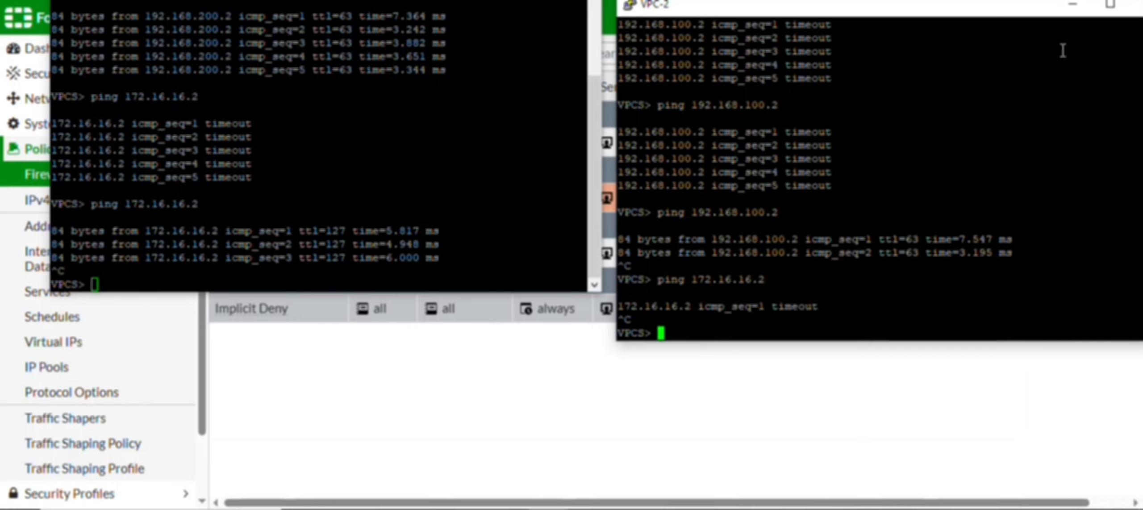
left_click(1072, 4)
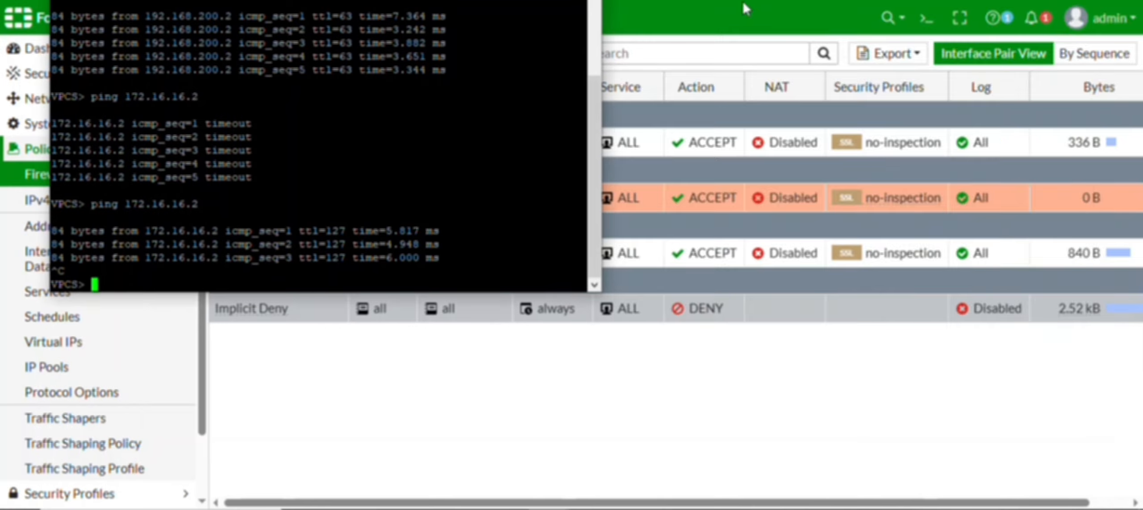